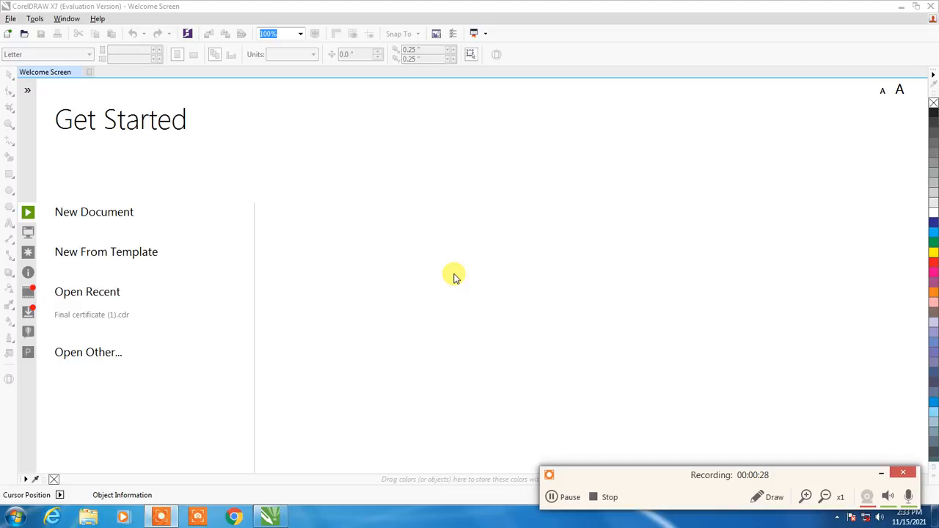
Create a new Letter-size portrait document, 8.5 × 11 inches, with CMYK color mode and 300 dpi resolution.
click(125, 219)
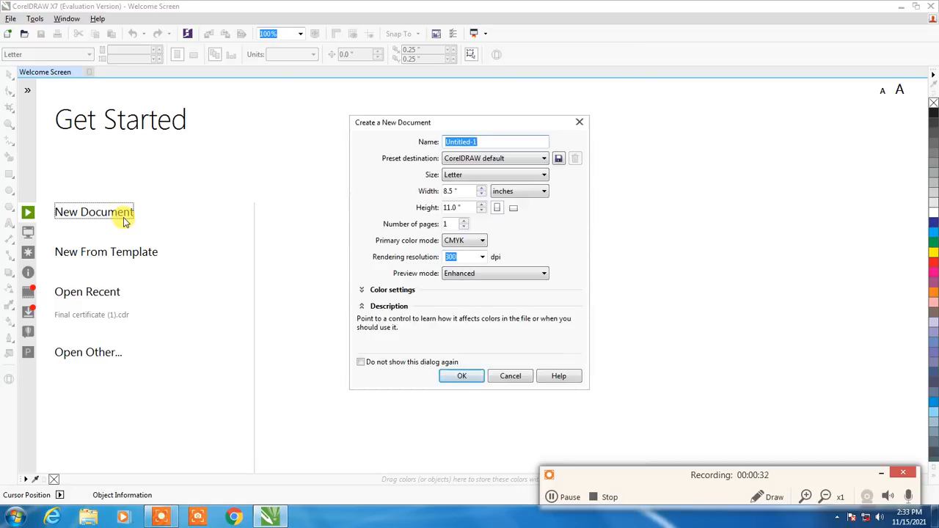
click(462, 378)
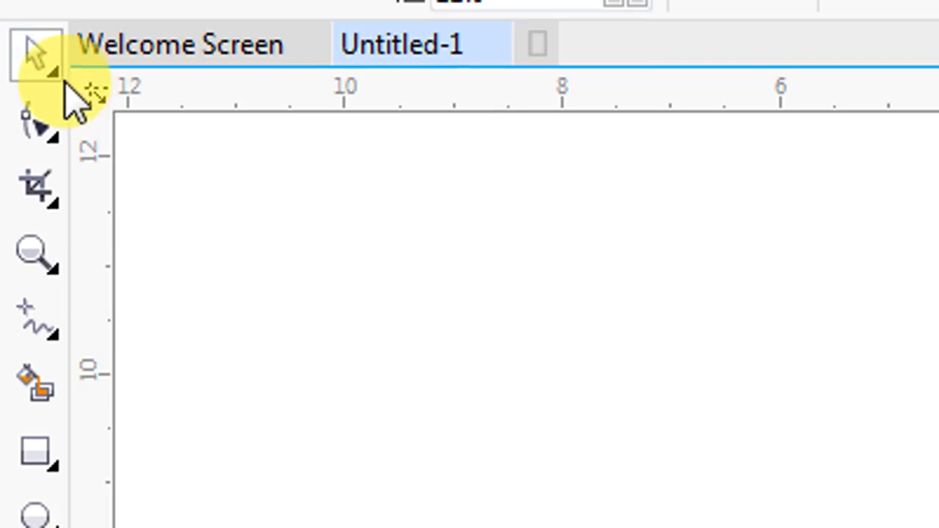
Draw a rectangle about 4.4 inches wide and 4.08 inches high on the page with the Rectangle tool.
click(62, 77)
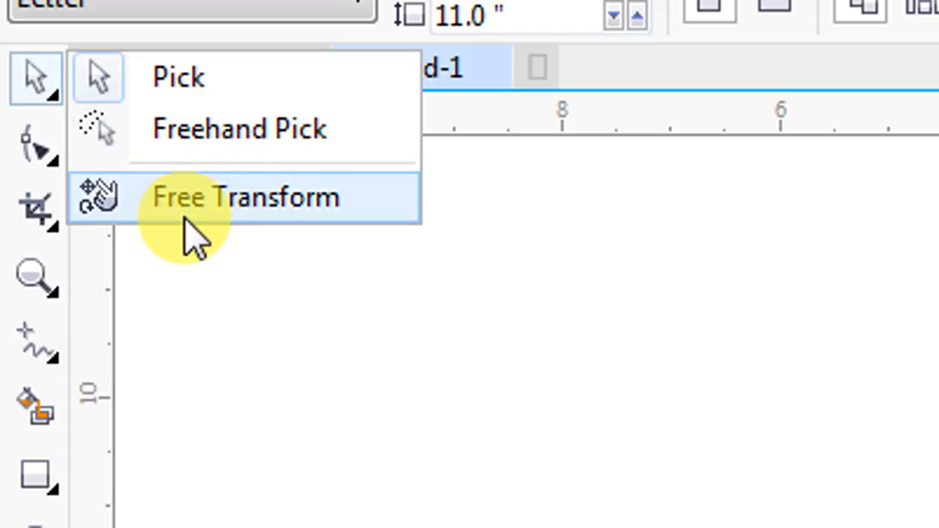
mouse_move(40, 495)
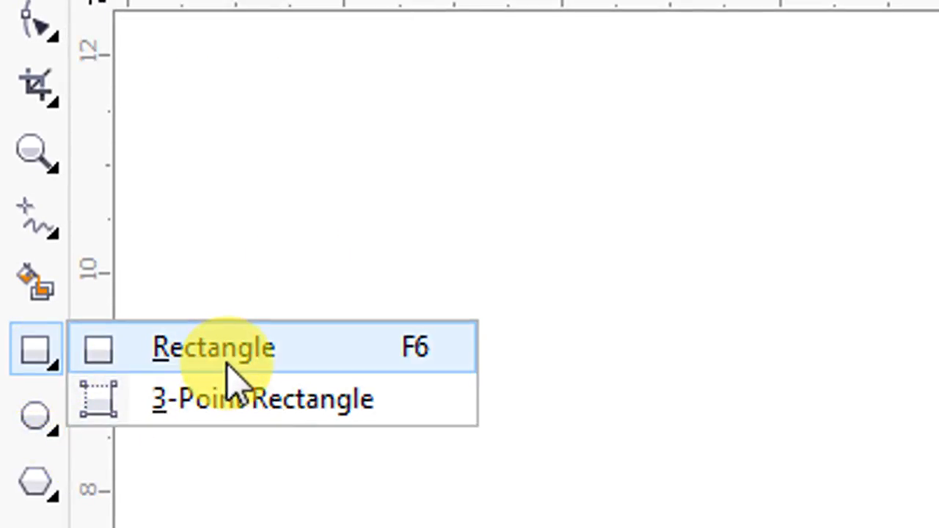
click(349, 352)
drag(520, 237, 820, 457)
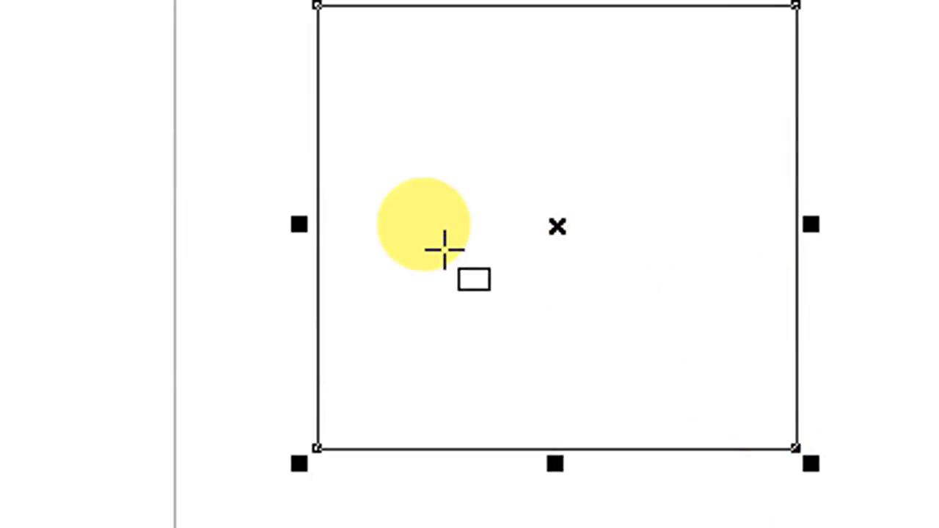
Move the rectangle around the page with the Pick tool, leaving its centre at about X 4.67, Y 8.07 inches.
click(52, 86)
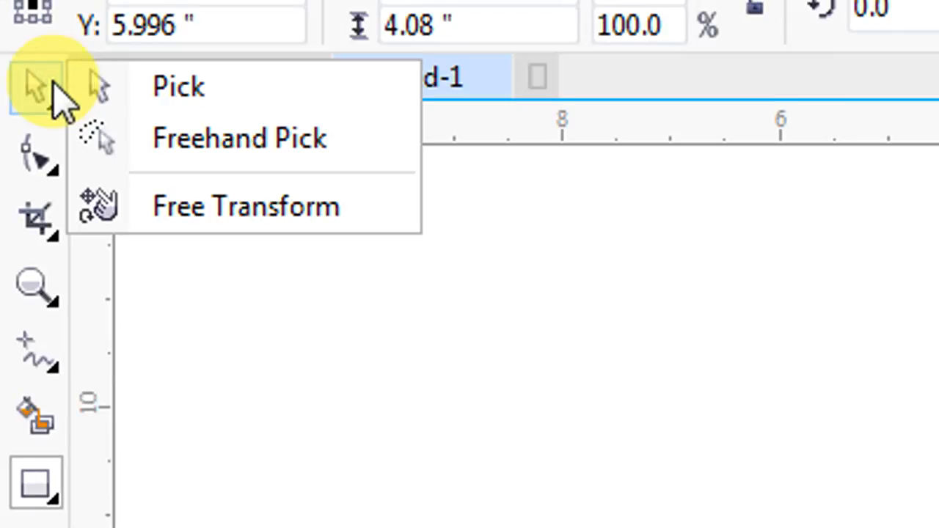
click(213, 92)
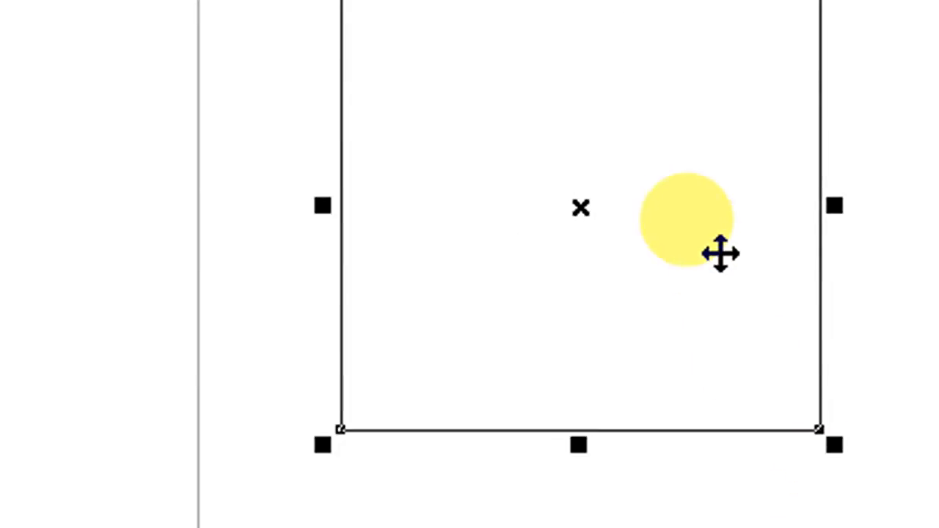
click(717, 118)
drag(715, 133, 785, 77)
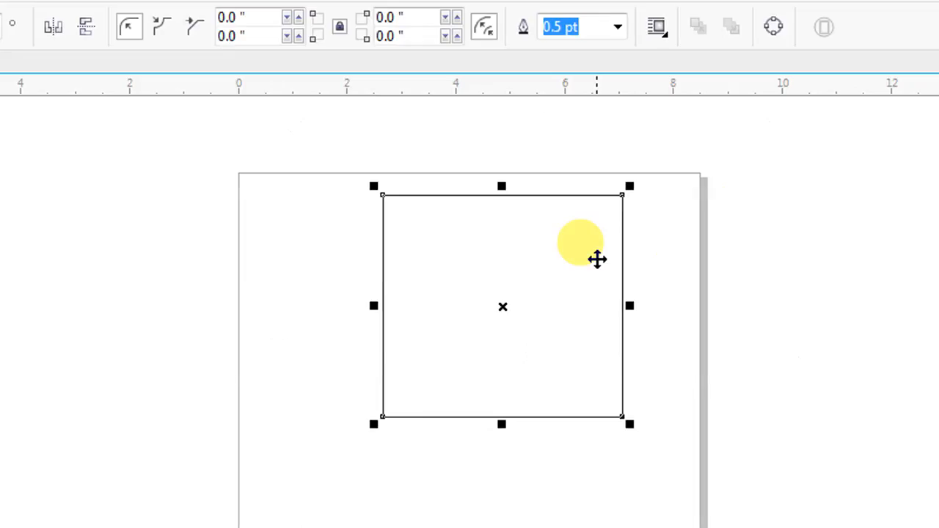
drag(591, 270, 571, 457)
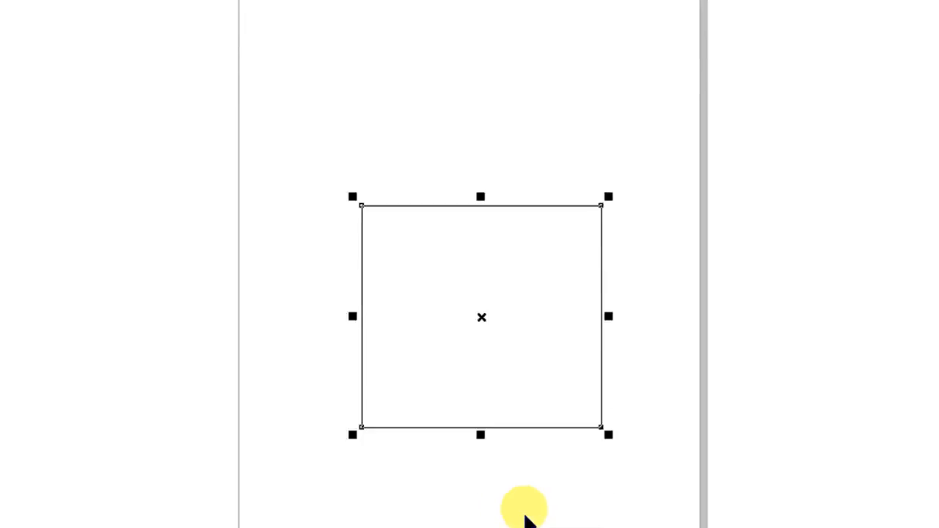
drag(524, 322, 536, 157)
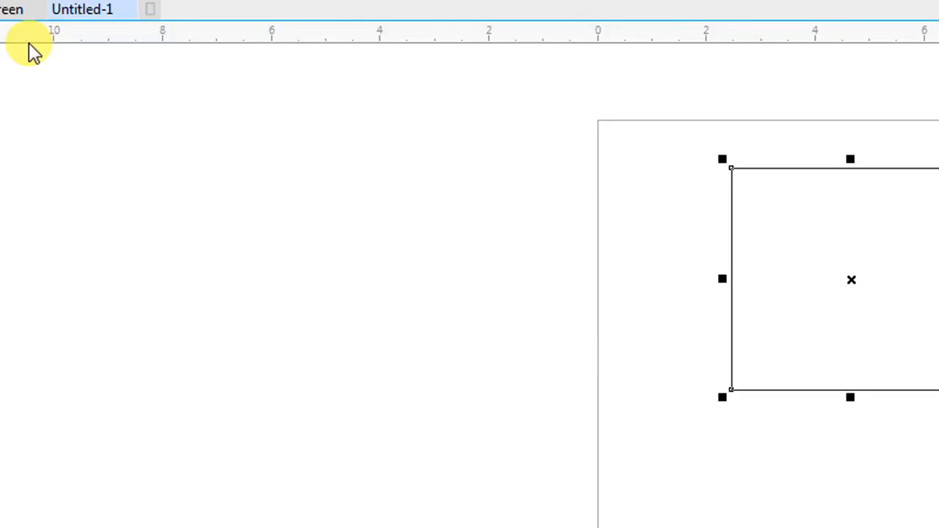
Move the rectangle with the Freehand Pick tool, leaving its centre at about X 3.94, Y 7.62 inches.
click(24, 81)
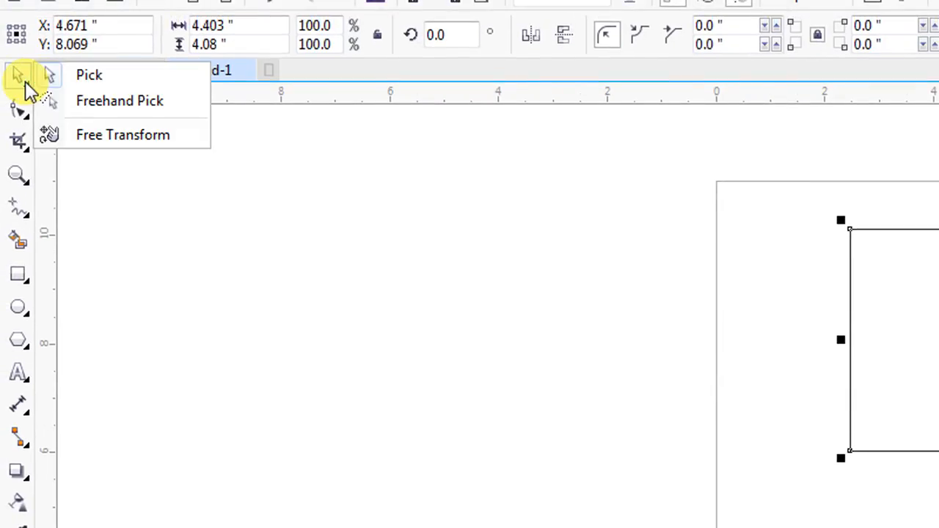
click(110, 101)
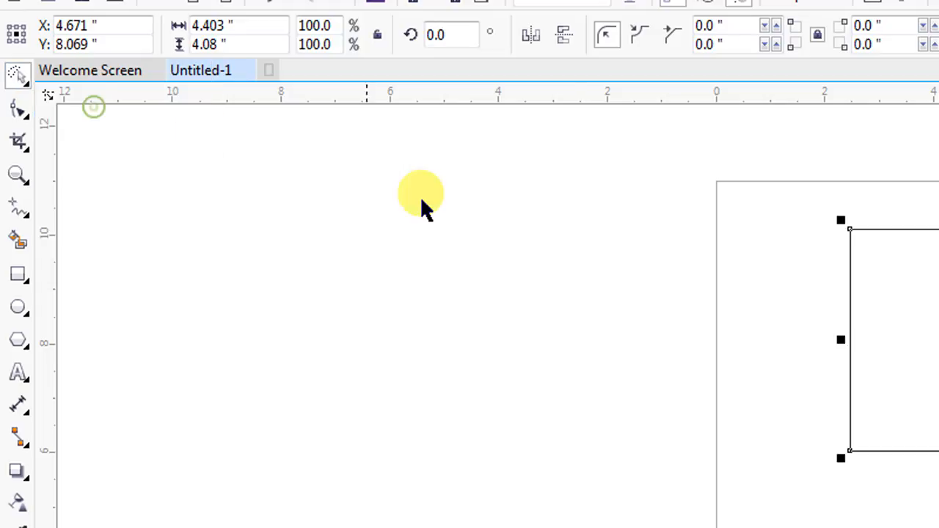
click(938, 375)
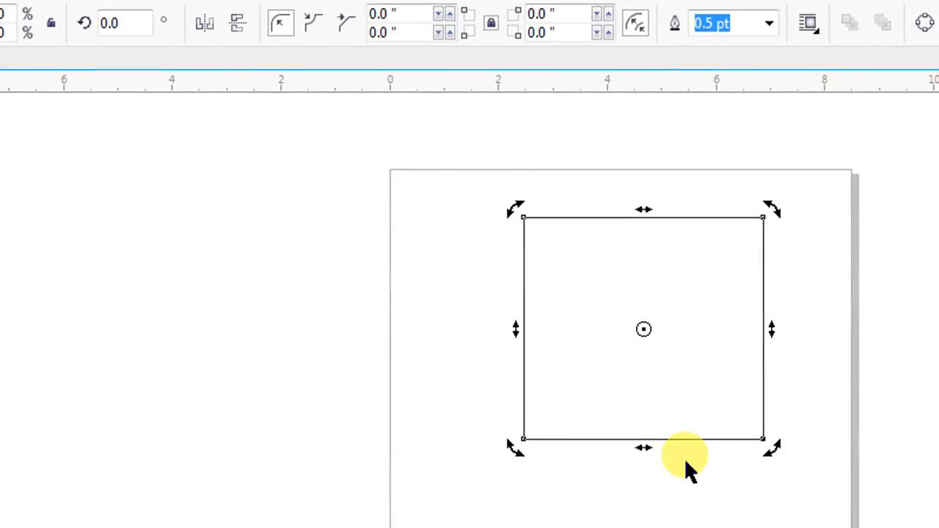
drag(668, 418, 733, 441)
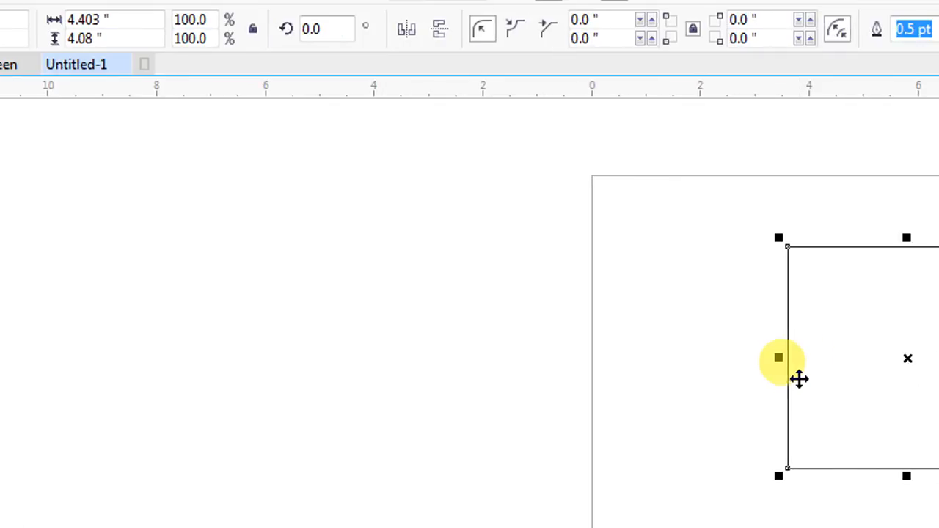
drag(808, 373, 704, 389)
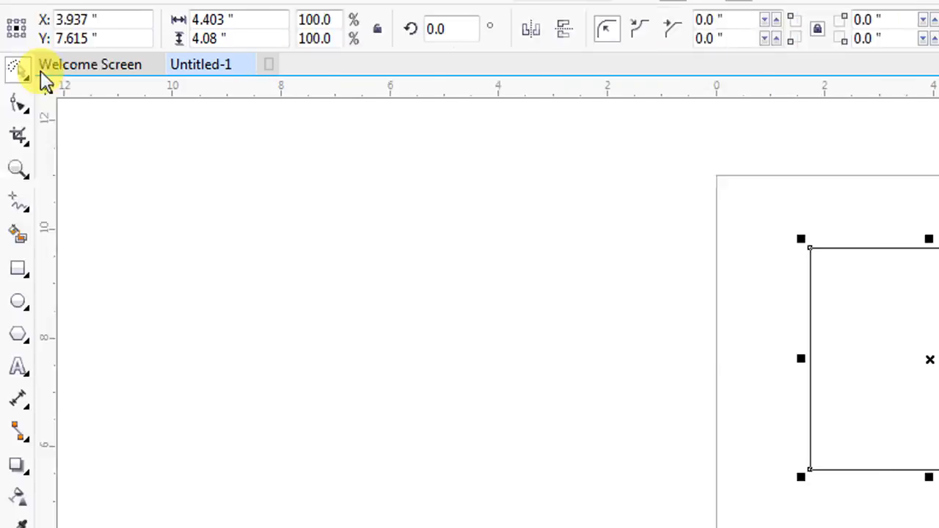
Shift the rectangle slightly with the Pick tool and shrink it to about 1.7 inches wide in the page's upper-left area.
click(22, 73)
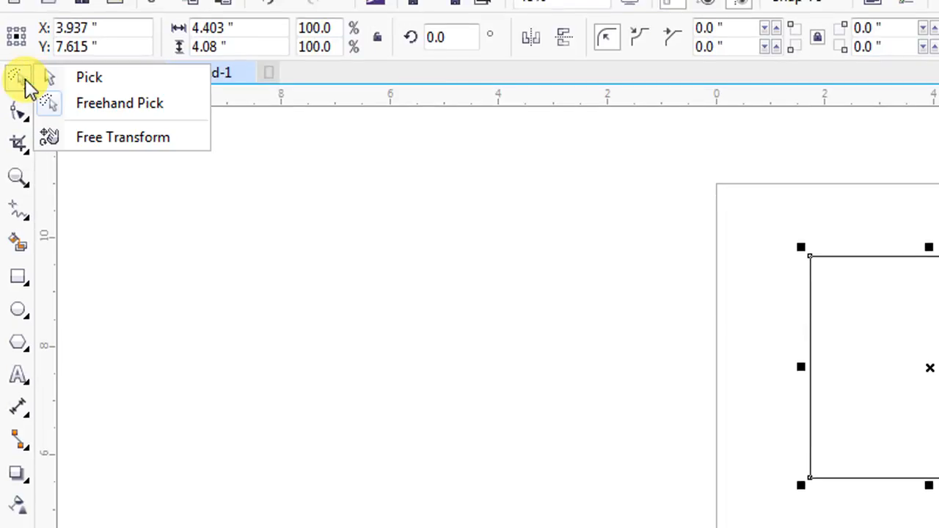
click(83, 69)
drag(906, 354, 929, 372)
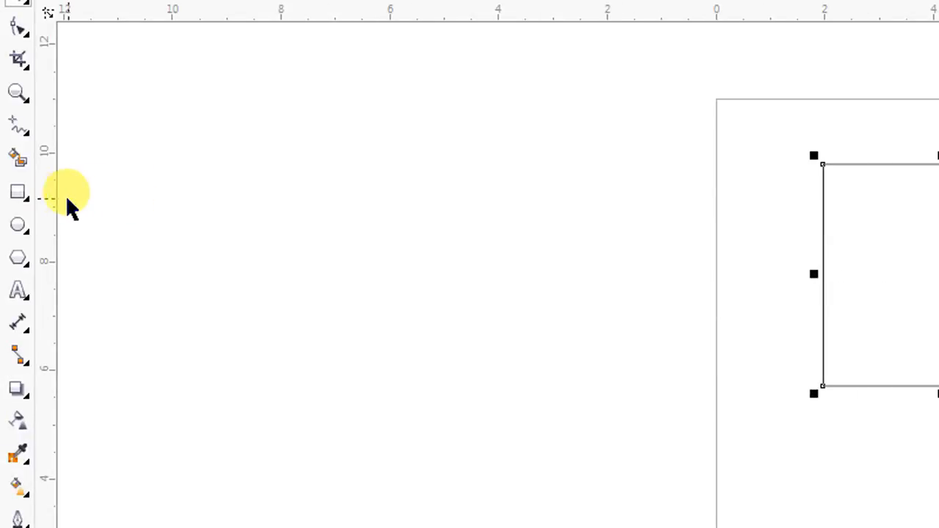
drag(814, 156, 778, 207)
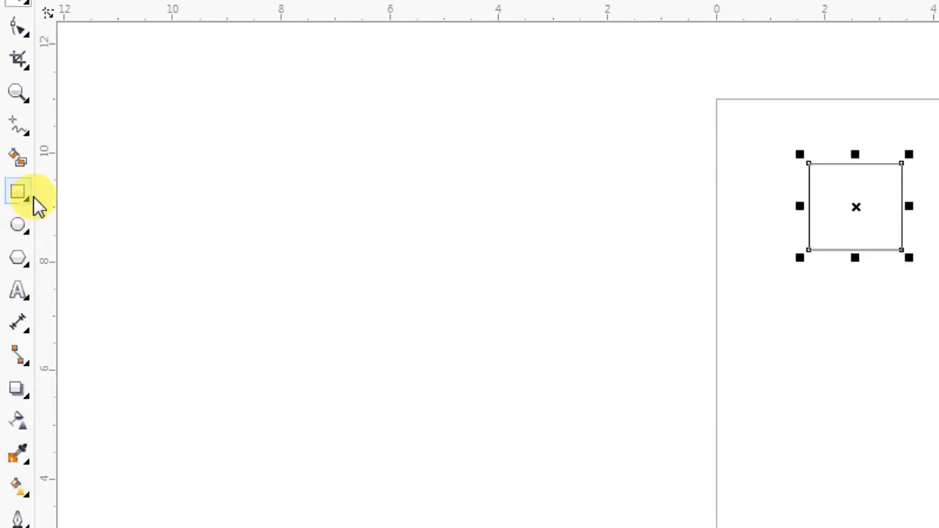
Draw three more rectangles: one below the first, a larger one at lower right, and a 1.23 × 1.12 inch one at upper right.
click(18, 195)
drag(753, 309, 812, 396)
drag(905, 371, 938, 494)
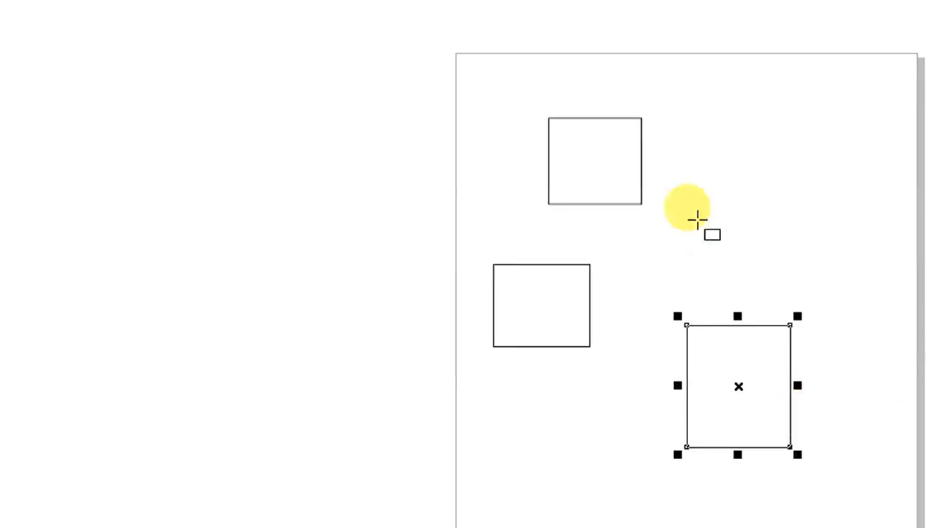
drag(695, 205, 761, 267)
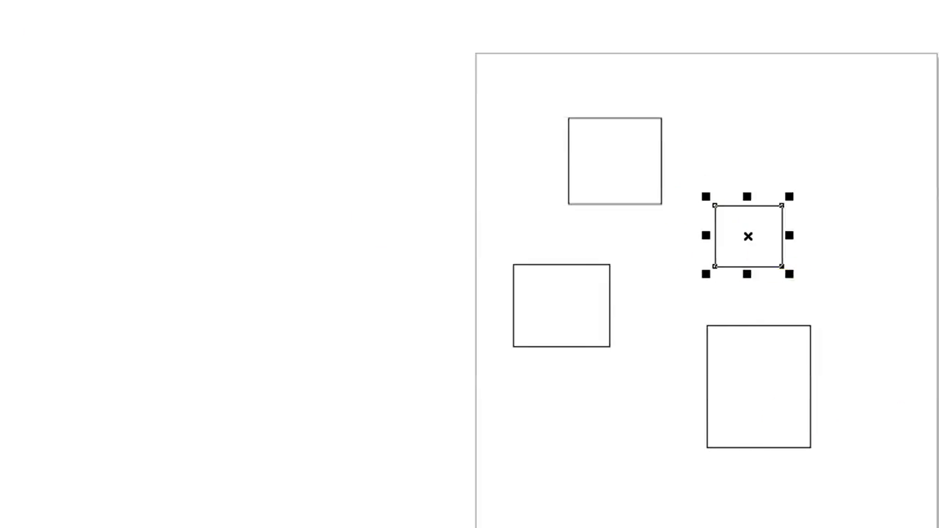
Marquee-select the three smaller rectangles with the Pick tool, leaving the large one partly outside, and move them slightly to the right.
click(19, 85)
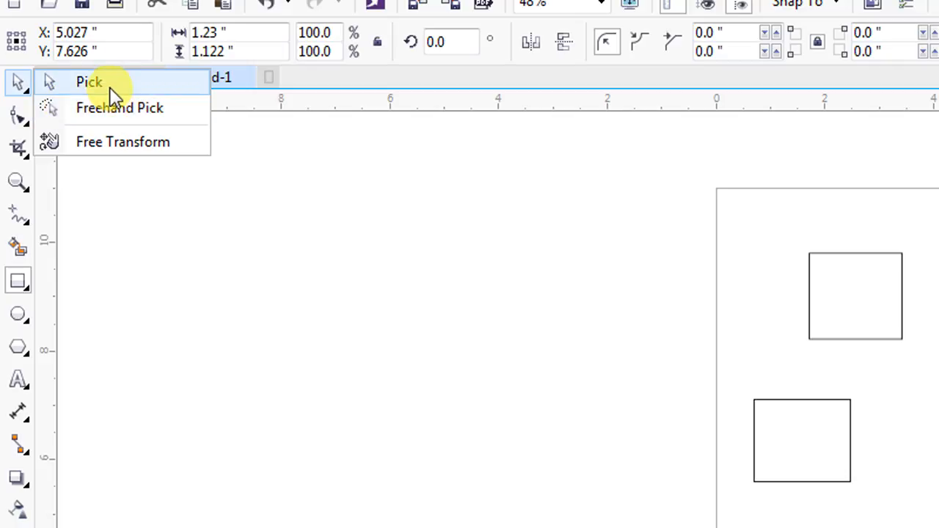
click(91, 85)
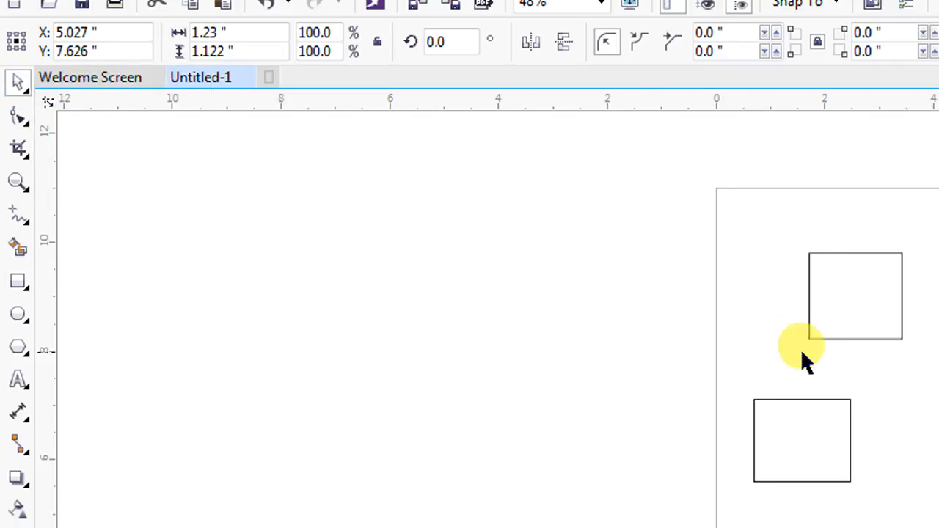
drag(761, 355, 938, 527)
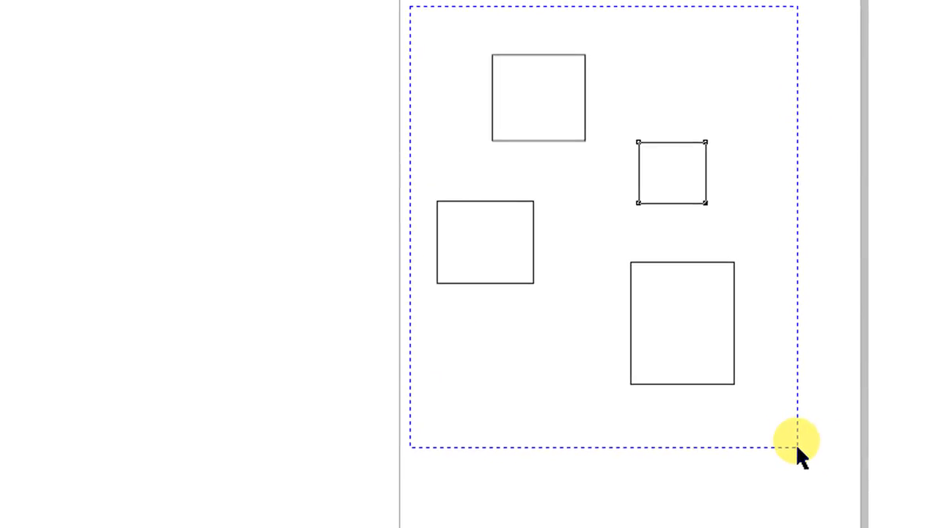
drag(796, 444, 796, 444)
drag(405, 65, 756, 498)
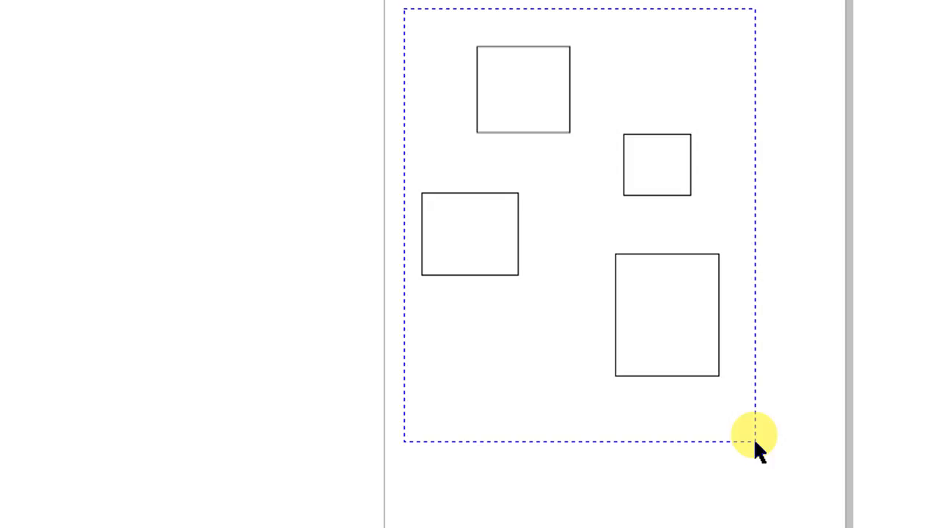
drag(756, 442, 707, 447)
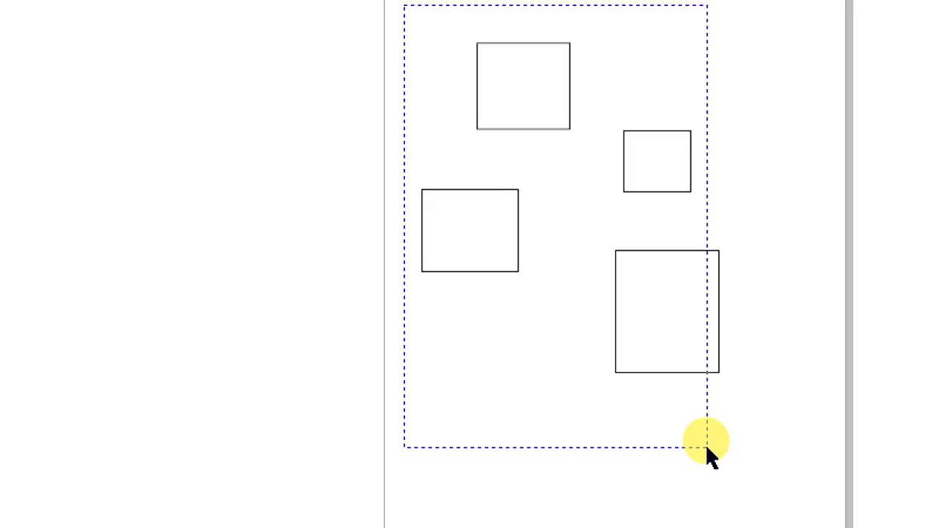
drag(492, 254, 494, 234)
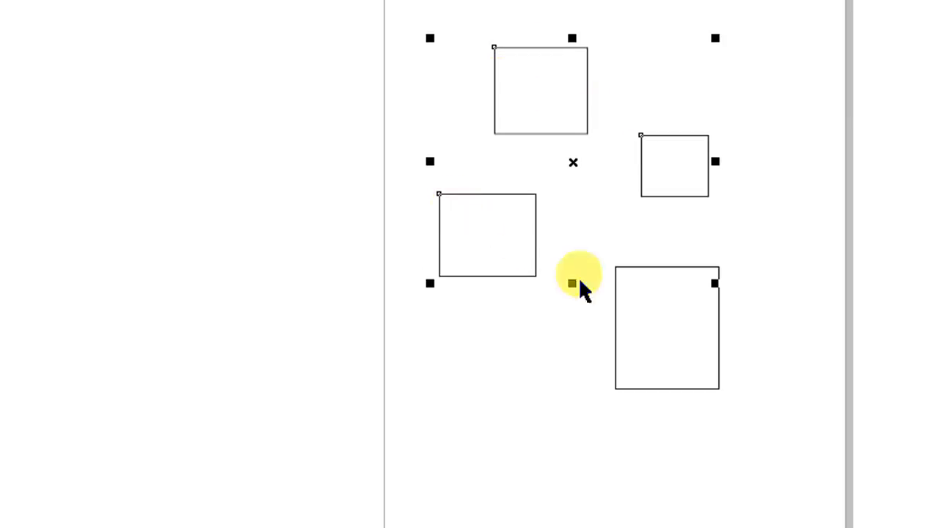
Marquee-select all four rectangles and move them together so the selection centres at about X 3.76, Y 6.38 inches.
click(660, 329)
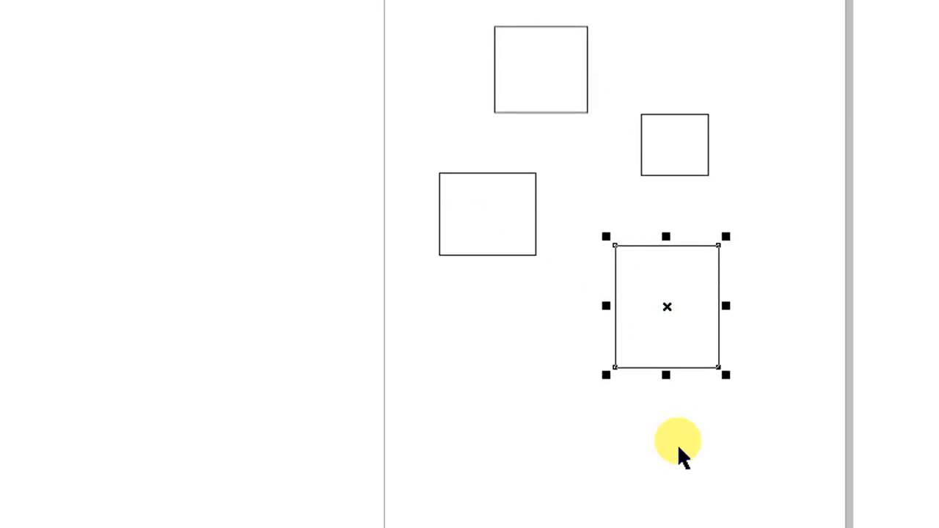
drag(405, 2, 728, 403)
drag(726, 444, 726, 444)
click(693, 461)
drag(390, 10, 797, 449)
mouse_move(678, 336)
mouse_down()
mouse_move(778, 433)
mouse_move(638, 362)
mouse_move(680, 345)
mouse_up()
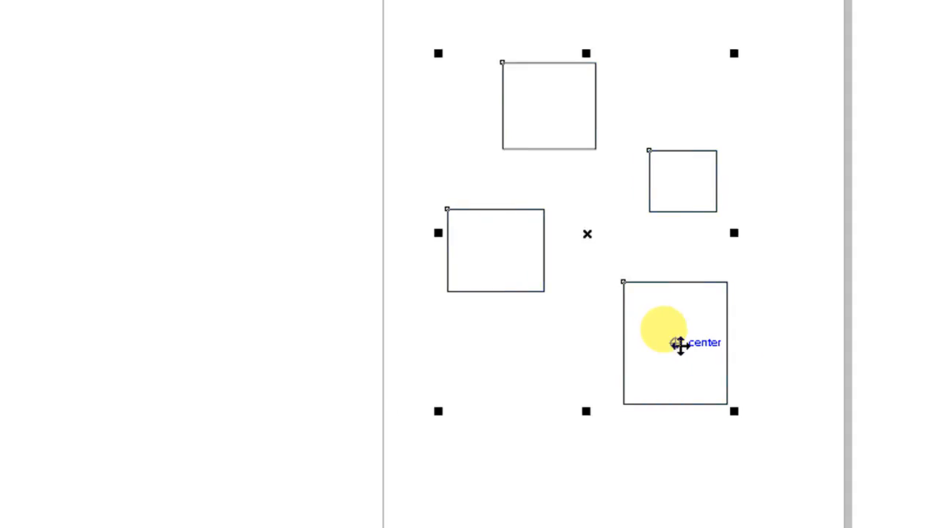
Lasso only the lower-left and large lower-right rectangles with the Freehand Pick tool, move them slightly up and left, and deselect.
click(15, 77)
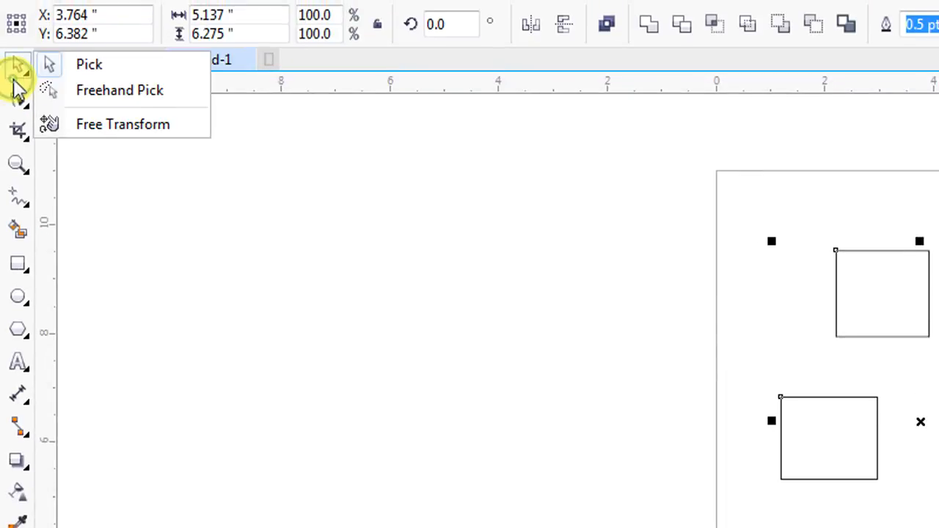
click(105, 102)
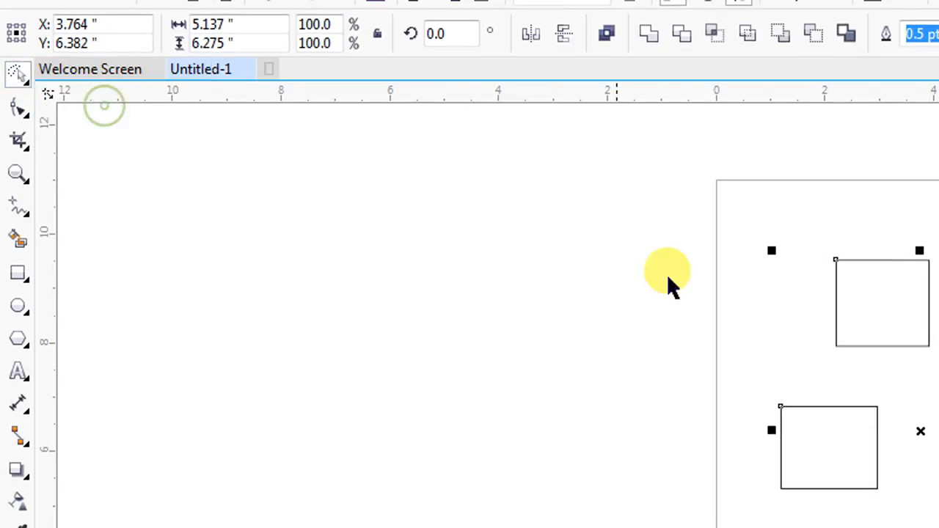
click(783, 343)
mouse_move(793, 310)
mouse_down()
mouse_move(809, 360)
mouse_move(836, 386)
mouse_move(805, 369)
mouse_move(804, 330)
mouse_move(824, 283)
mouse_move(841, 287)
mouse_move(825, 332)
mouse_up()
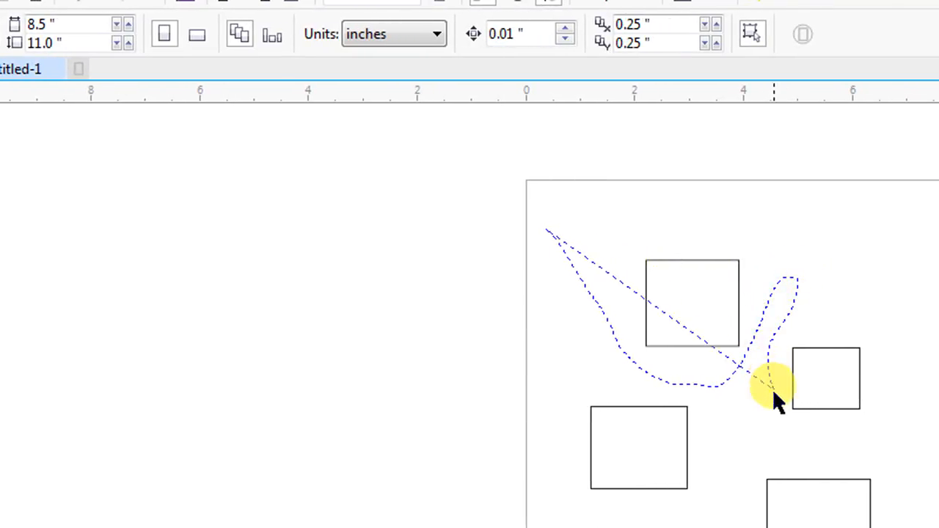
mouse_move(798, 428)
mouse_down()
mouse_move(807, 462)
mouse_move(751, 527)
mouse_move(617, 476)
mouse_up()
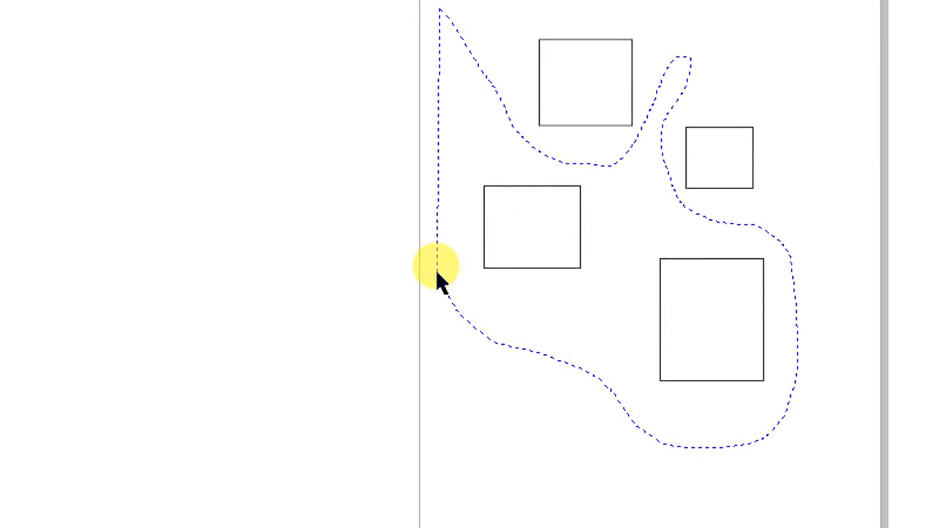
drag(436, 272, 437, 272)
mouse_move(523, 235)
mouse_down()
mouse_move(509, 326)
mouse_move(536, 247)
mouse_move(525, 224)
mouse_up()
scroll(417, 54, up, 5)
mouse_move(430, 79)
mouse_down()
mouse_move(503, 304)
mouse_move(447, 276)
mouse_up()
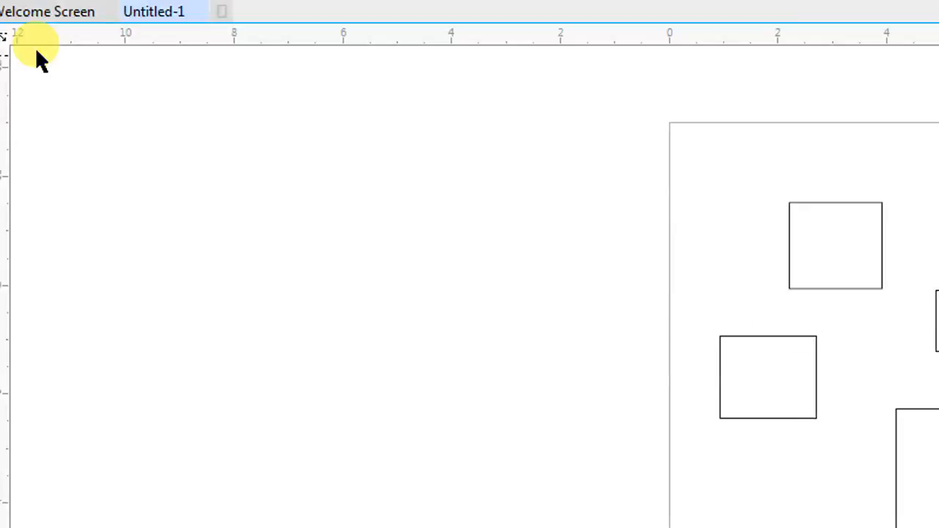
Switch back to the Pick tool and marquee-select only the lower-left and large lower-right rectangles, leaving the small one partly outside.
click(21, 81)
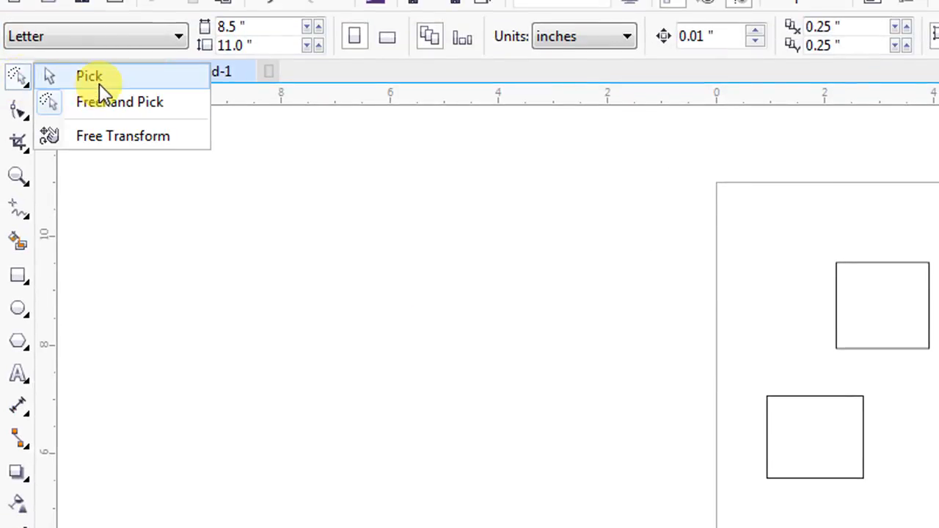
click(100, 82)
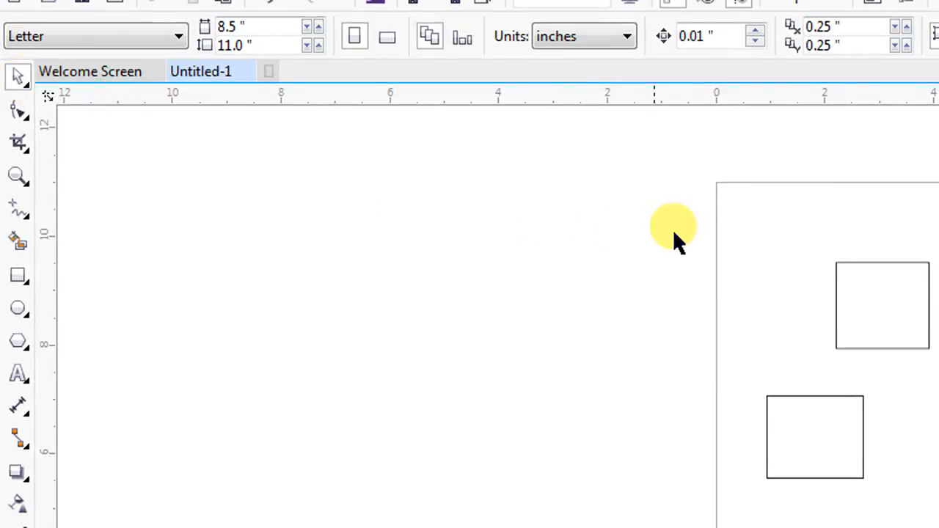
drag(773, 416, 938, 527)
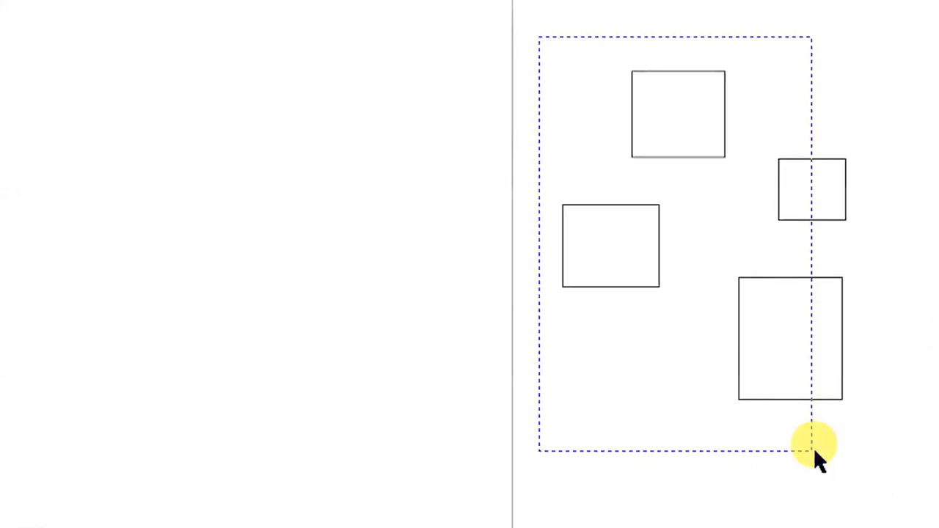
drag(796, 444, 798, 444)
click(712, 444)
drag(639, 355, 796, 444)
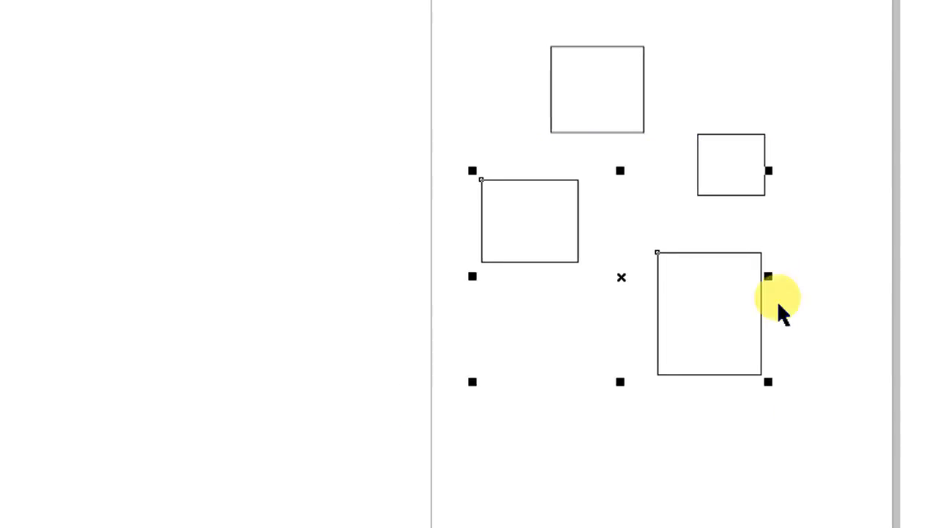
Move the small upper-right rectangle down and left, and shift the large rectangle down and left so it sits just beneath it.
drag(723, 176, 679, 213)
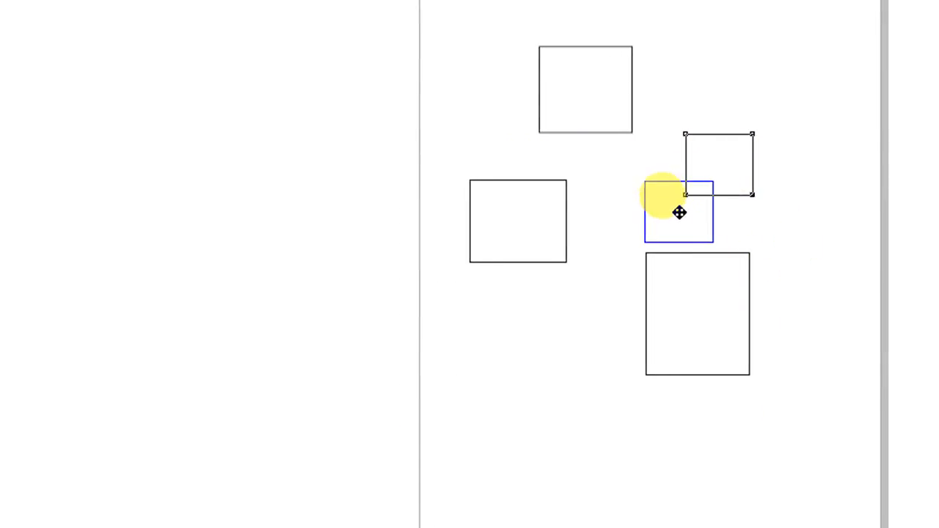
drag(695, 290, 687, 312)
mouse_move(675, 237)
mouse_down()
mouse_move(675, 245)
mouse_move(679, 208)
mouse_move(679, 231)
mouse_up()
click(788, 279)
drag(681, 300, 669, 302)
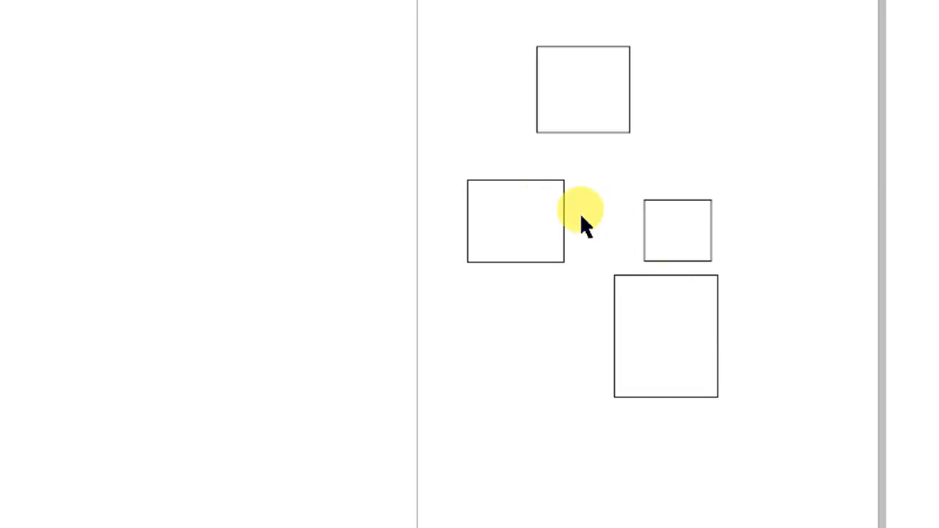
Marquee-select the three lower rectangles, move them together slightly right and down, and deselect.
click(632, 284)
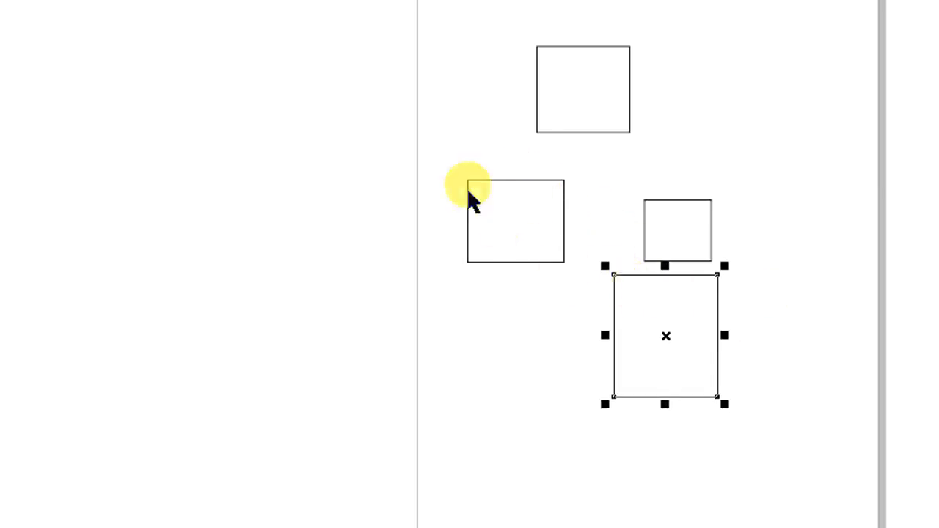
drag(748, 438, 763, 444)
drag(655, 342, 697, 361)
click(819, 326)
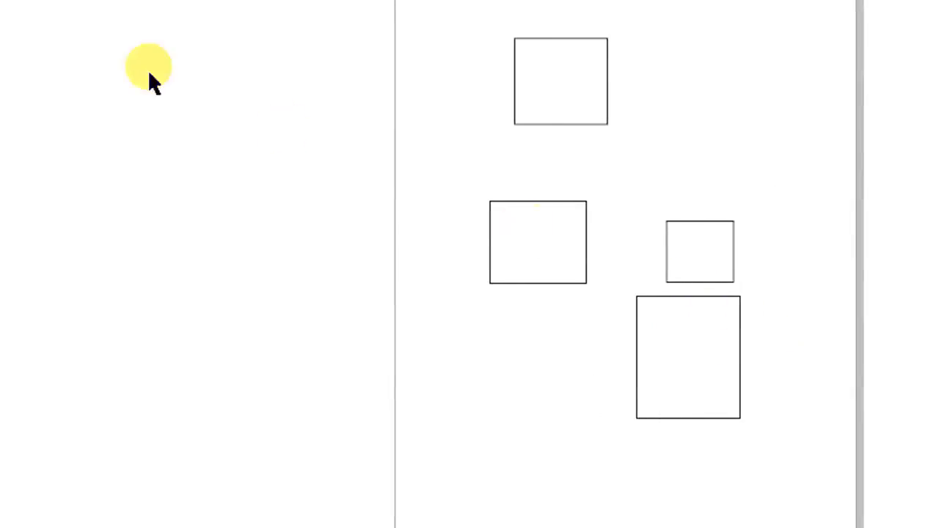
Lasso only the middle-left and large rectangles with the Freehand Pick tool and move them down-left, centring the selection at about X 3.56, Y 4.12 inches.
click(27, 81)
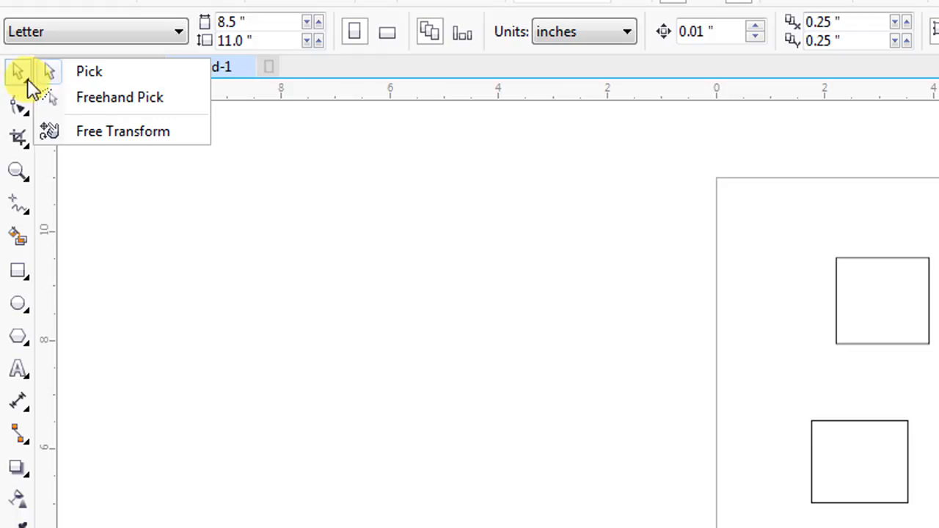
click(81, 103)
mouse_move(777, 391)
mouse_down()
mouse_move(813, 459)
mouse_move(842, 404)
mouse_move(890, 404)
mouse_move(923, 431)
mouse_up()
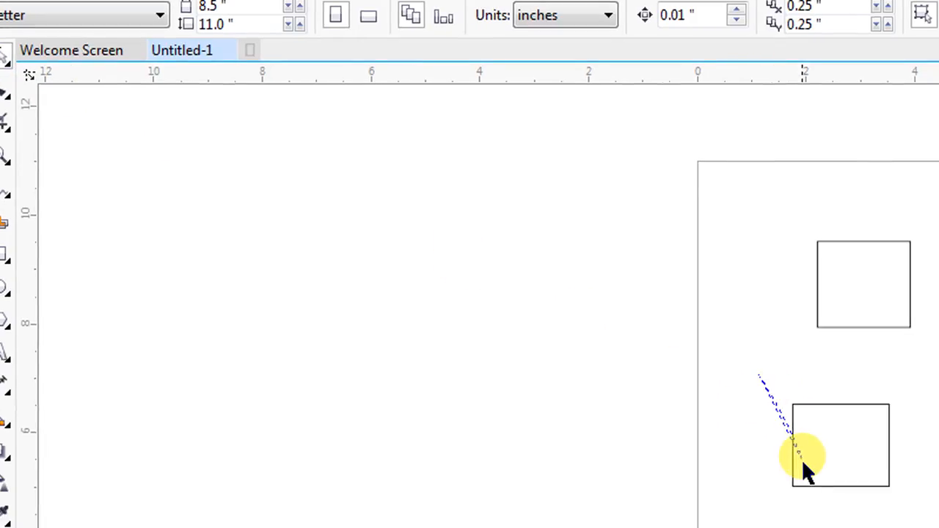
mouse_move(799, 405)
mouse_down()
mouse_move(801, 452)
mouse_move(810, 452)
mouse_move(791, 508)
mouse_move(743, 462)
mouse_move(562, 449)
mouse_up()
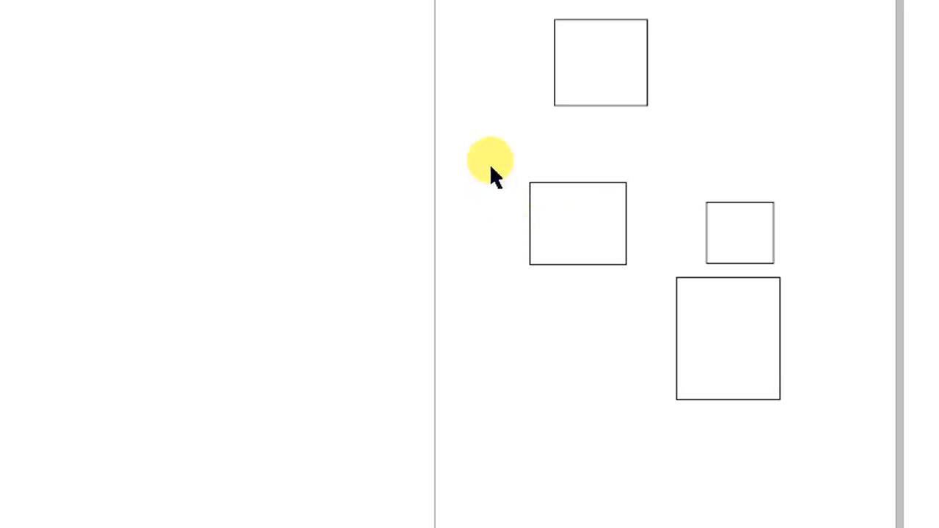
mouse_move(626, 194)
mouse_down()
mouse_move(614, 180)
mouse_move(483, 170)
mouse_up()
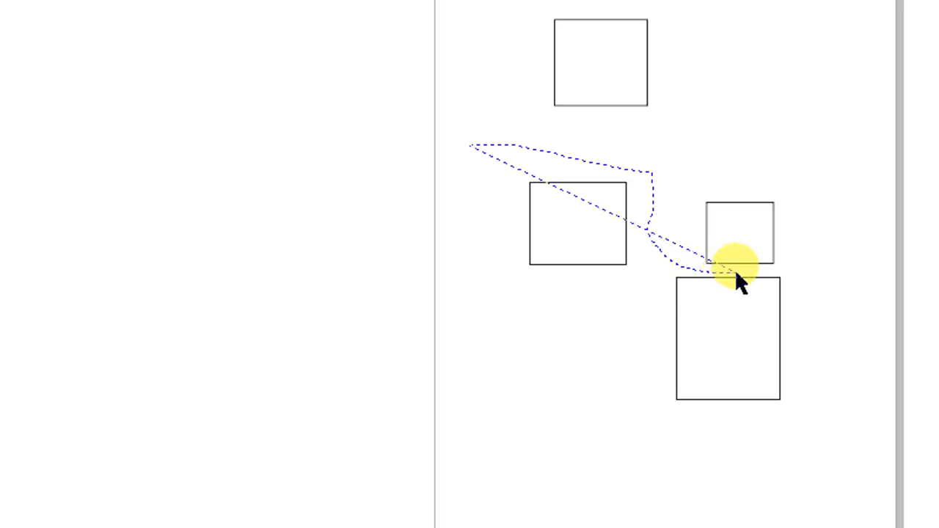
mouse_move(772, 279)
mouse_down()
mouse_move(797, 271)
mouse_move(804, 332)
mouse_move(780, 411)
mouse_move(756, 447)
mouse_move(712, 454)
mouse_move(550, 409)
mouse_up()
drag(565, 222, 546, 266)
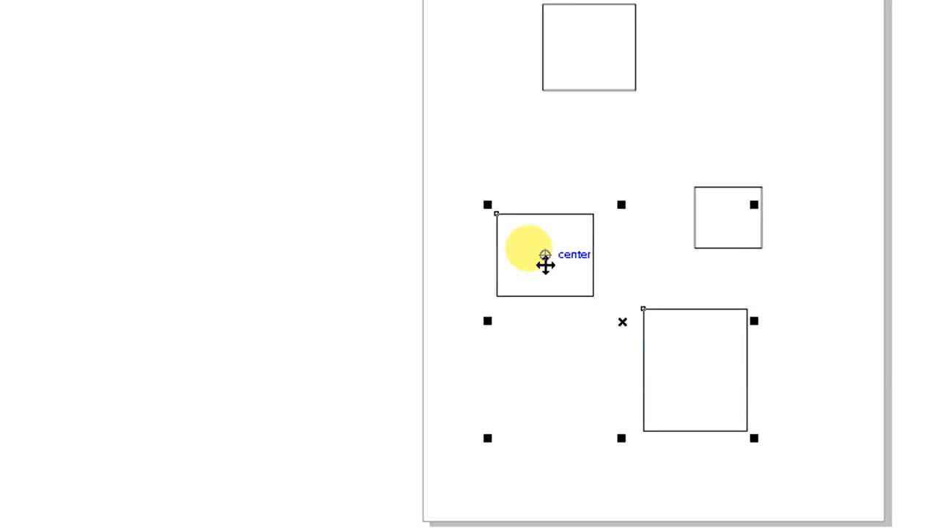
drag(545, 265, 538, 231)
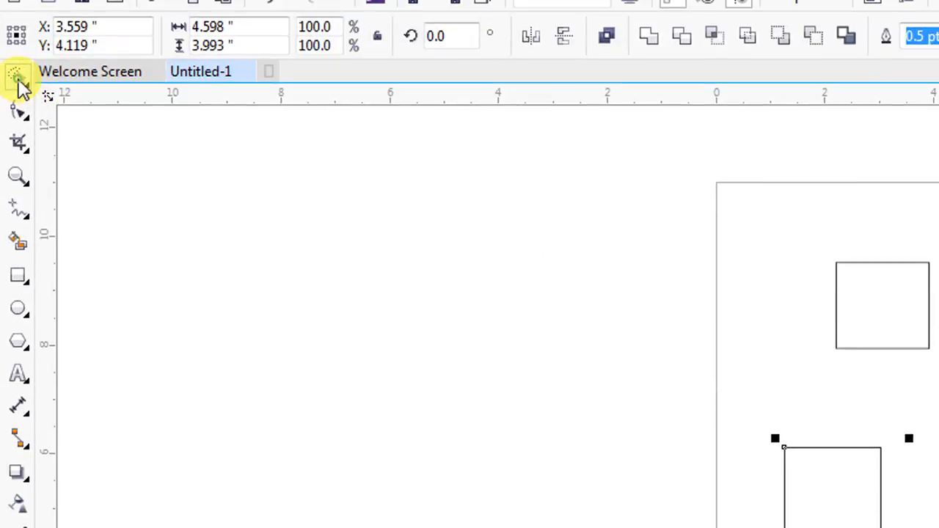
Scale the two selected rectangles down together with the Free Transform tool to an overall size of about 2.92 × 1.88 inches.
click(22, 87)
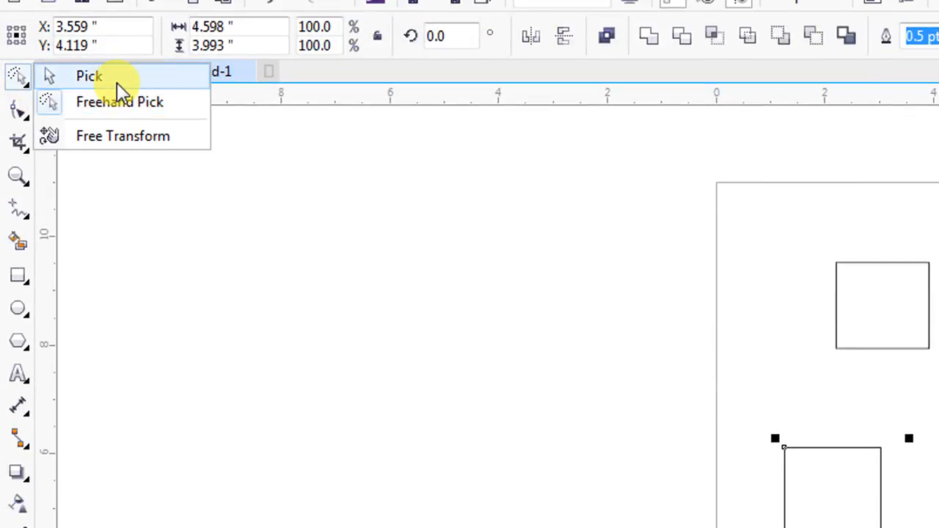
click(121, 156)
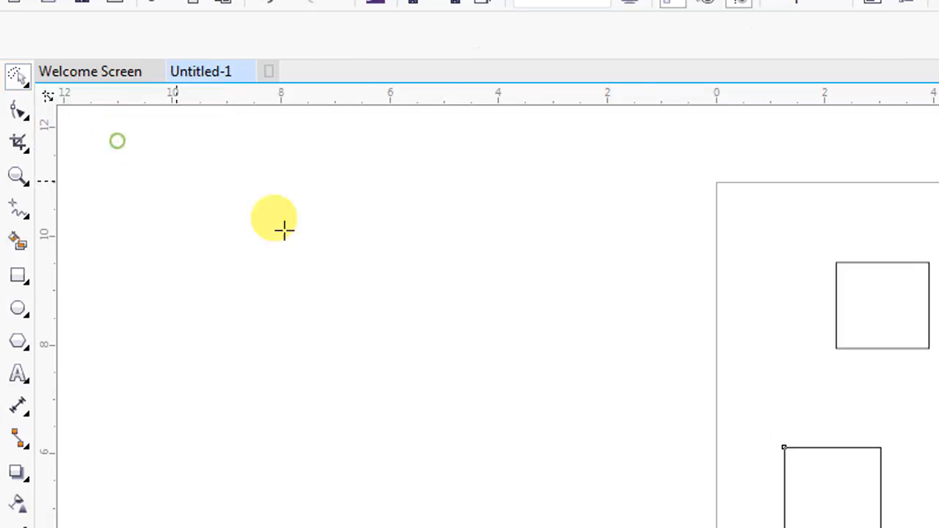
drag(813, 483, 757, 497)
drag(738, 444, 763, 451)
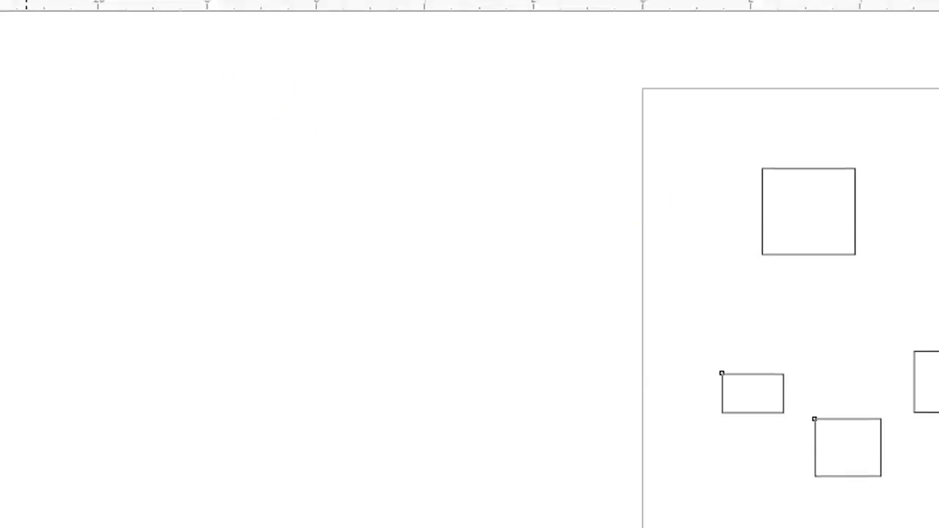
Delete all four rectangles one by one with the Pick tool.
click(19, 80)
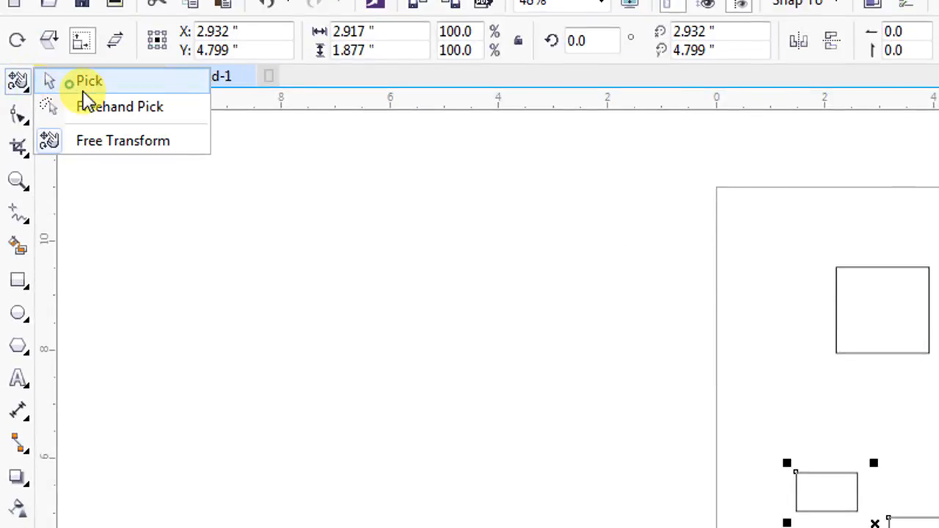
click(72, 85)
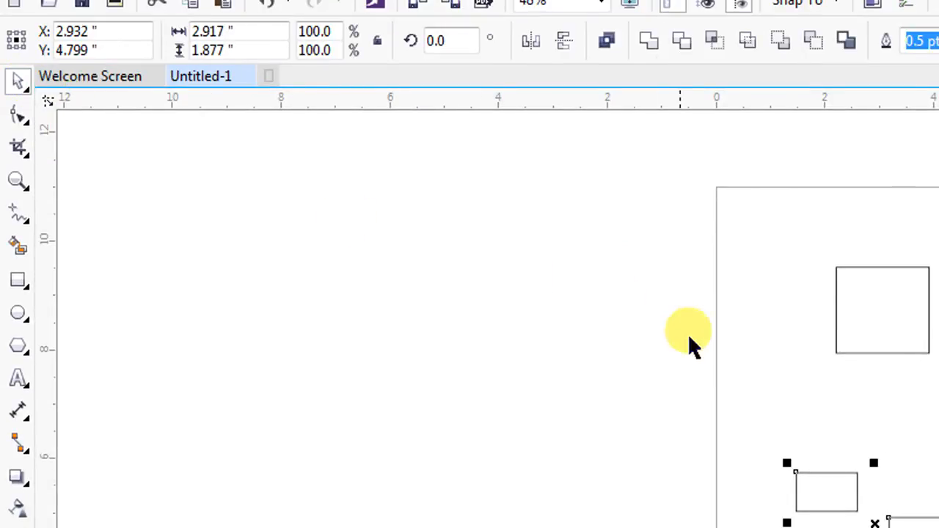
click(892, 352)
key(Delete)
click(853, 470)
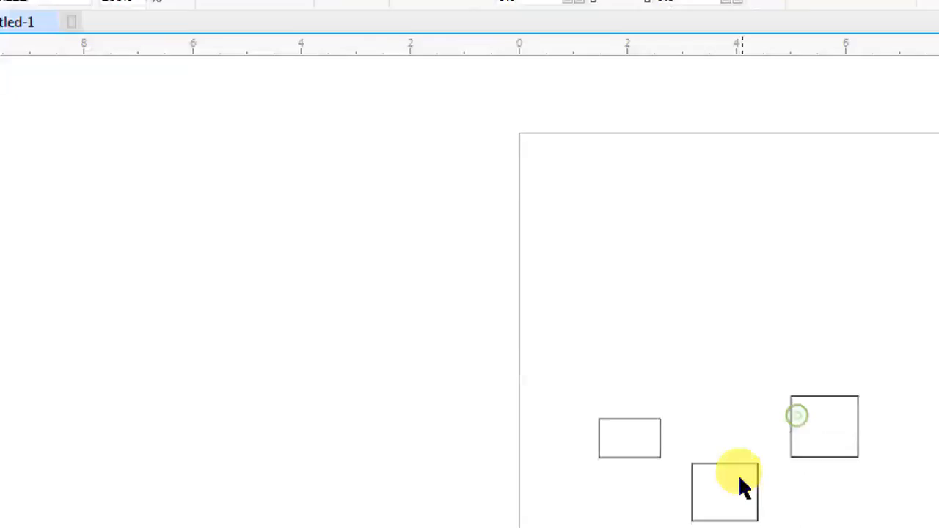
key(Delete)
click(735, 485)
key(Delete)
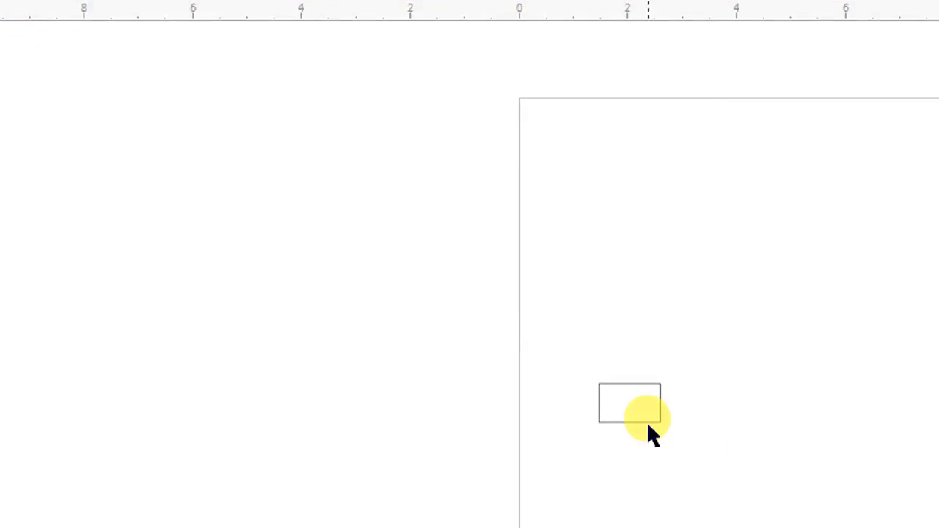
click(643, 447)
key(Delete)
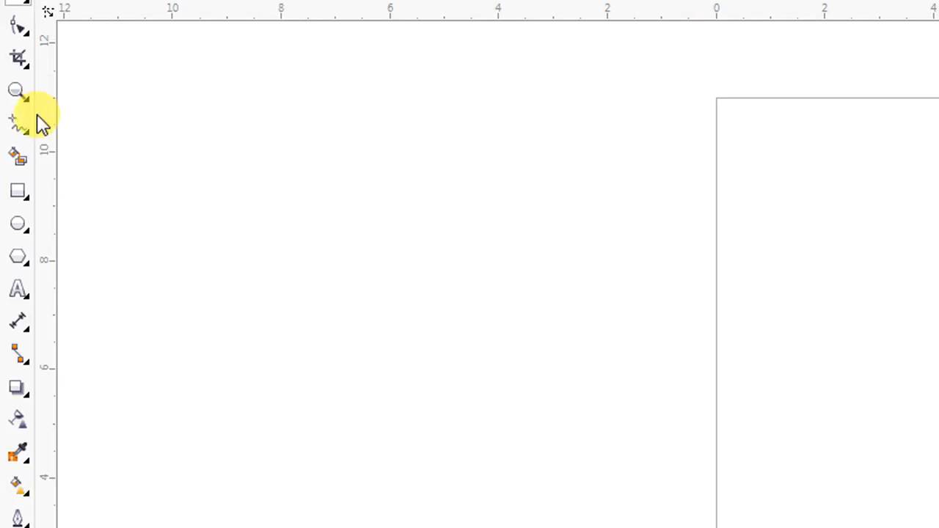
Draw a rectangle about 4.45 × 4.73 inches in the upper part of the page and activate the Free Transform tool.
drag(807, 182, 938, 438)
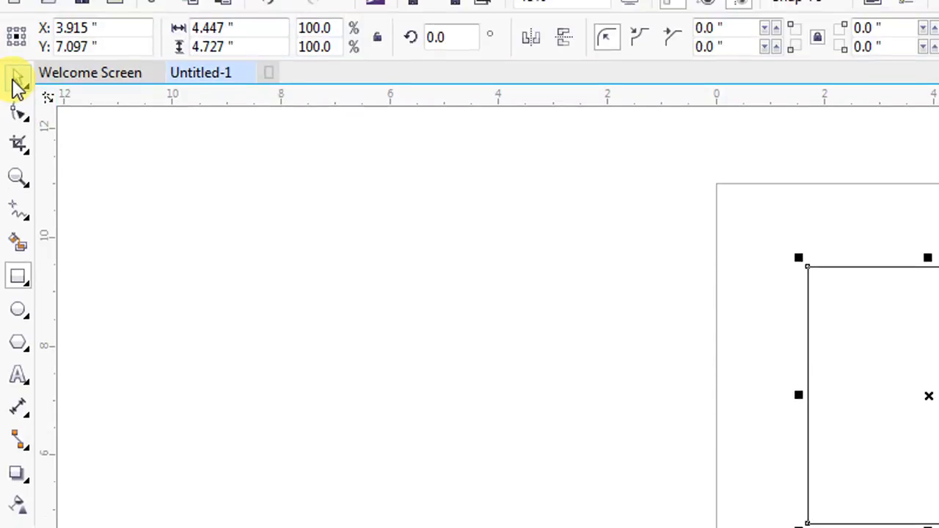
click(17, 81)
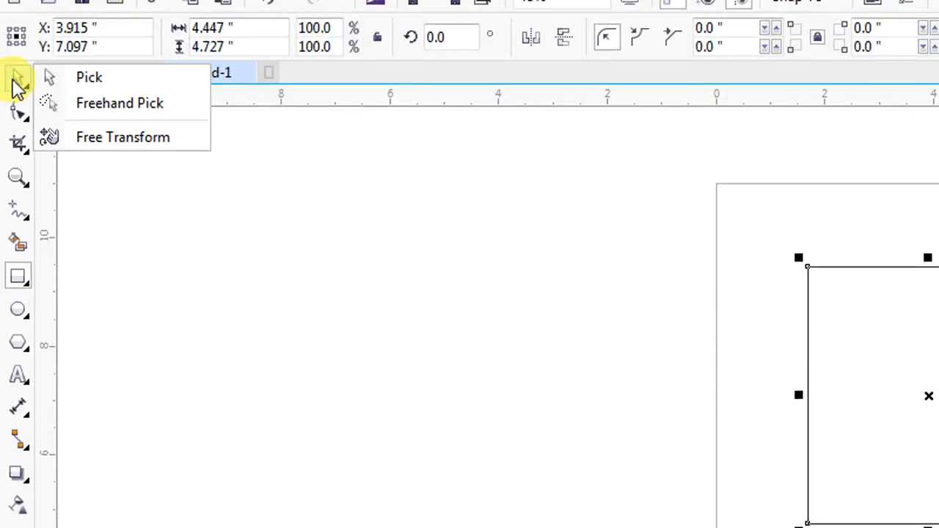
click(118, 151)
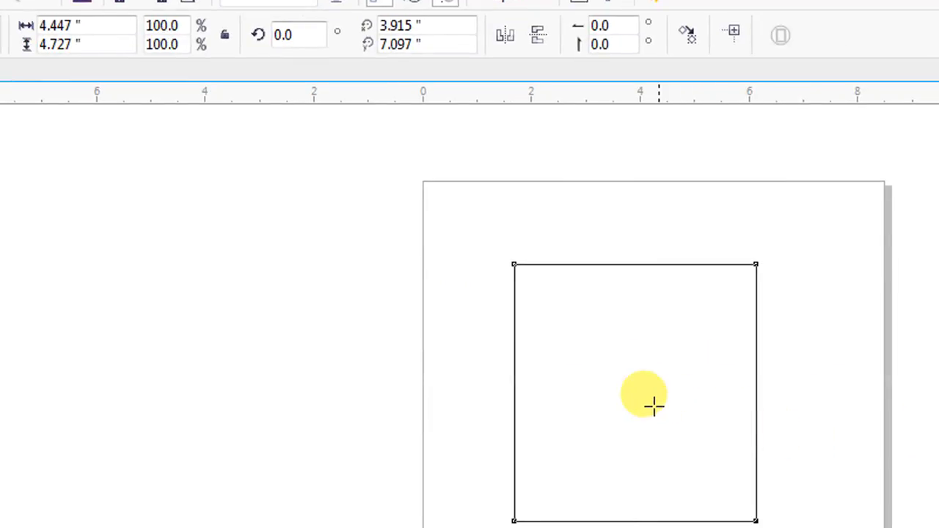
Scale the rectangle freely from several anchor points to about 2.41 × 2.30 inches near the page's upper-right corner.
mouse_move(636, 394)
mouse_down()
mouse_move(598, 415)
mouse_move(696, 413)
mouse_move(682, 353)
mouse_move(676, 401)
mouse_move(658, 400)
mouse_up()
drag(778, 398, 736, 405)
drag(743, 327, 743, 363)
drag(678, 393, 649, 259)
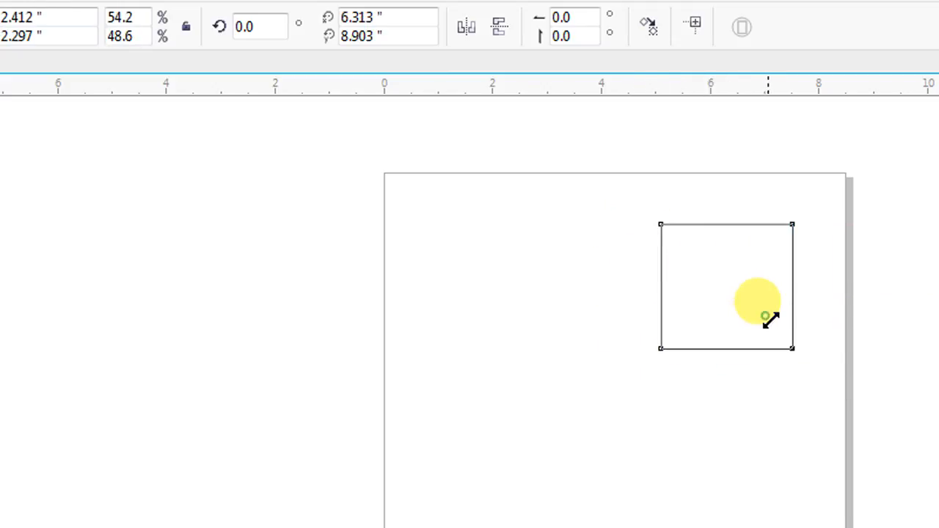
Rescale the rectangle freely from its corners and edges to about 3.37 × 2.48 inches, centred near X 4.43, Y 8.69 inches.
mouse_move(770, 319)
mouse_down()
mouse_move(782, 335)
mouse_move(775, 316)
mouse_up()
drag(795, 237, 774, 205)
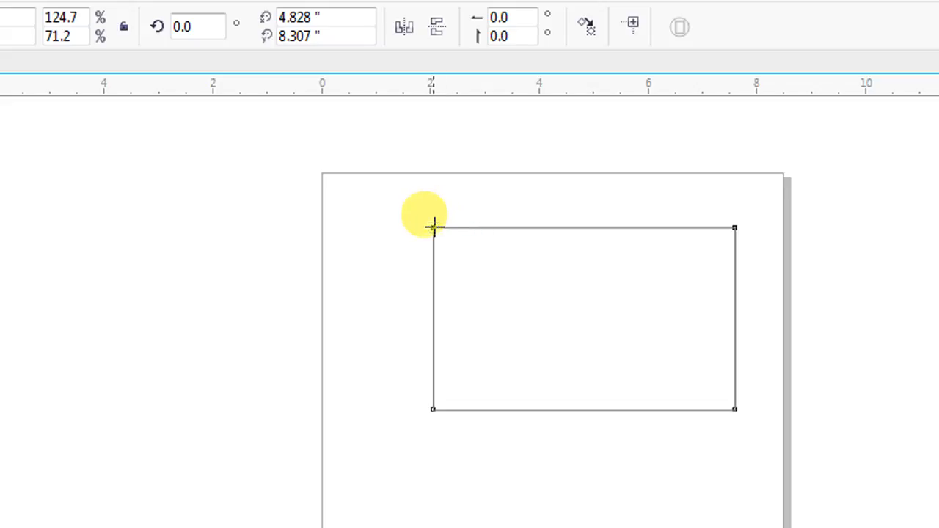
drag(433, 226, 417, 238)
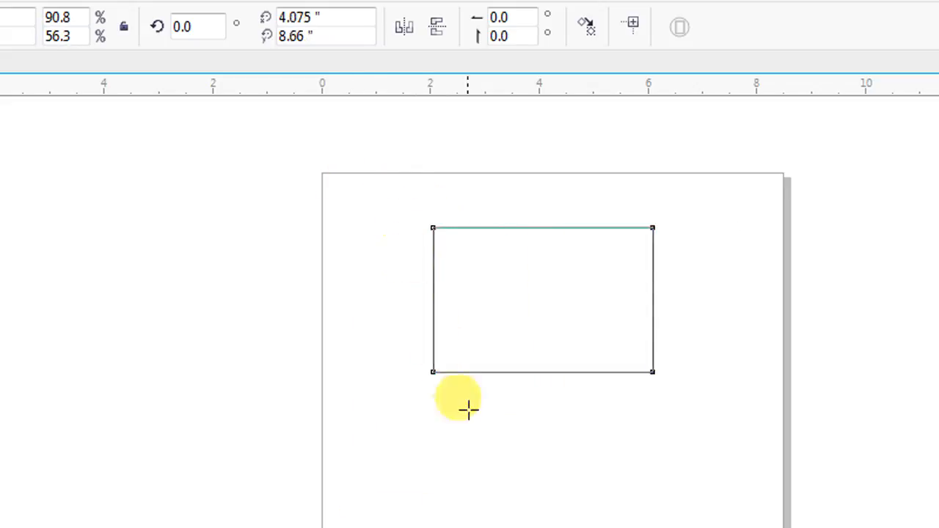
mouse_move(501, 372)
mouse_down()
mouse_move(505, 413)
mouse_move(506, 367)
mouse_up()
drag(586, 372, 609, 352)
drag(650, 313, 654, 315)
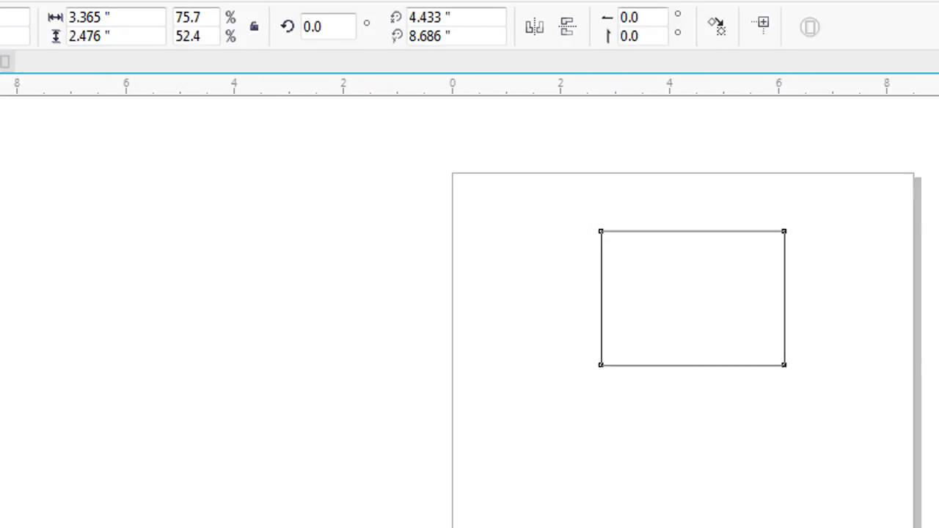
Review the tools grouped with Pick, keep Free Transform active, and display the tools grouped with Shape.
click(20, 77)
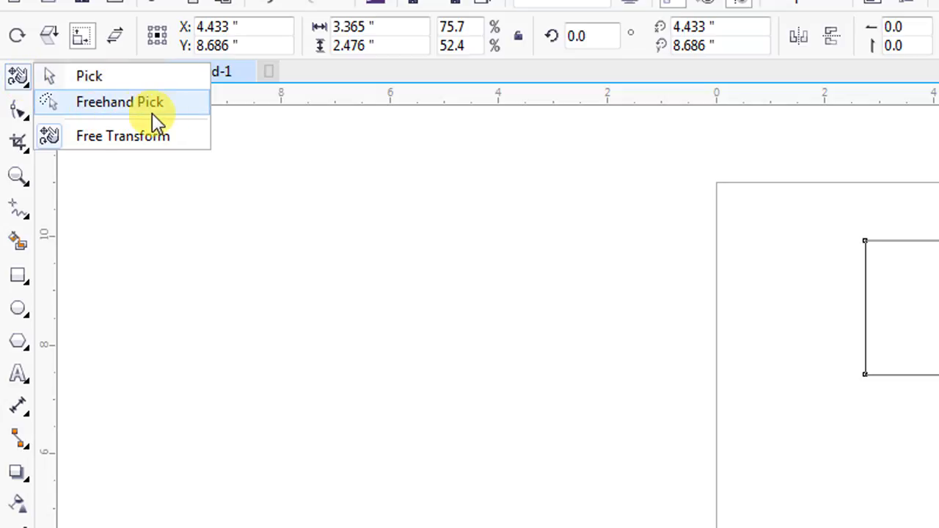
click(66, 132)
click(28, 117)
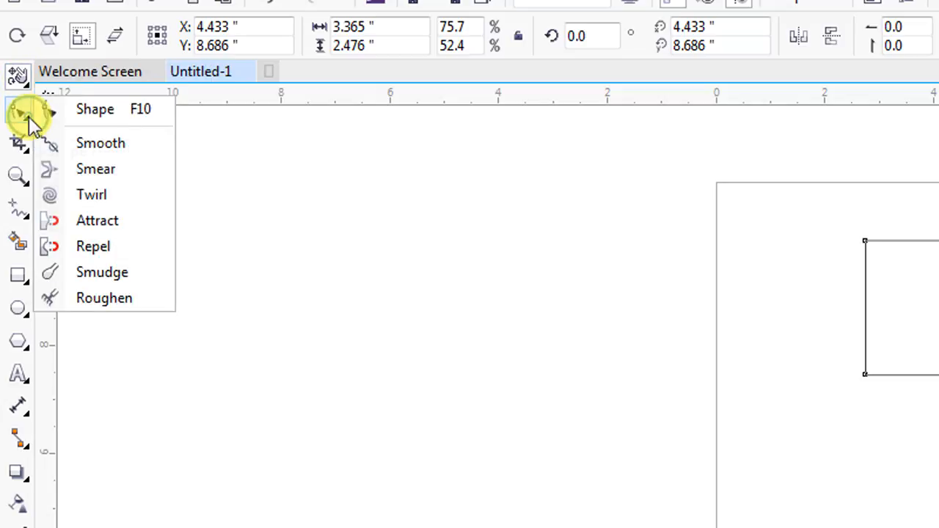